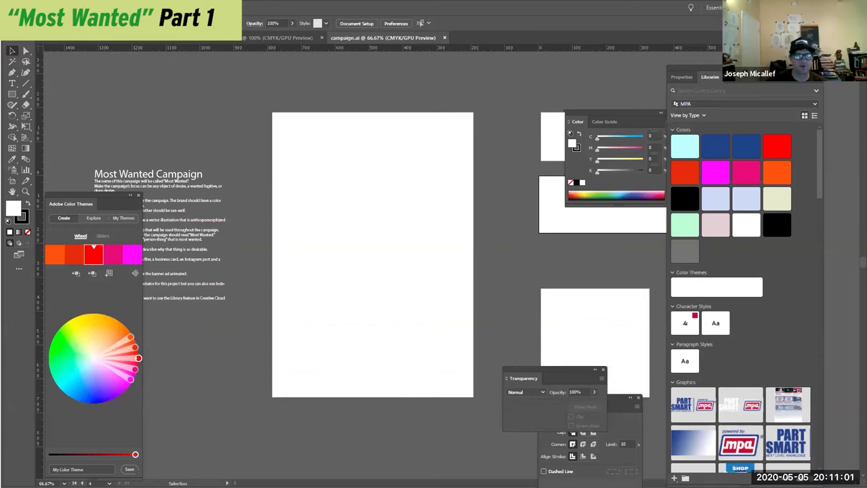
- Open the Window menu and close it again without choosing a panel
left_click(210, 3)
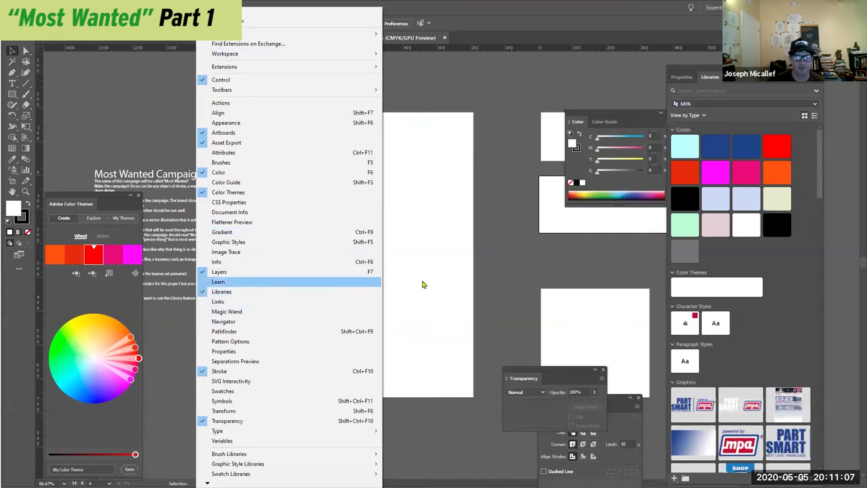
left_click(475, 241)
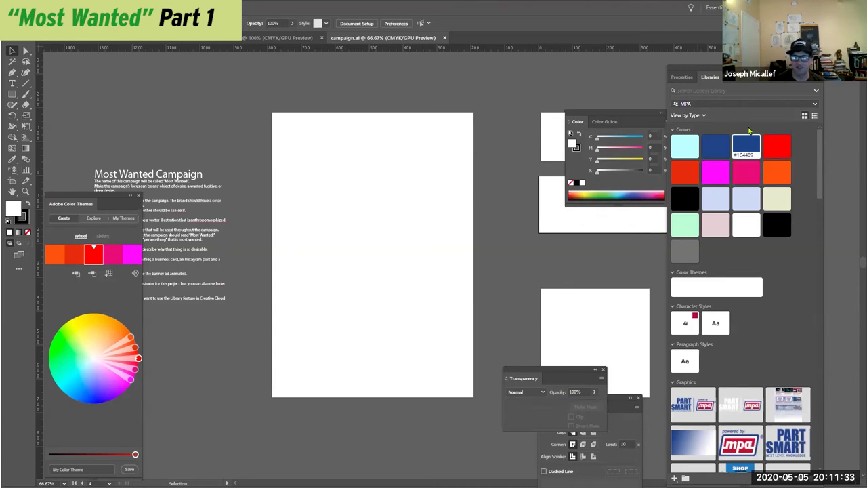
scroll(734, 318, "down", 4)
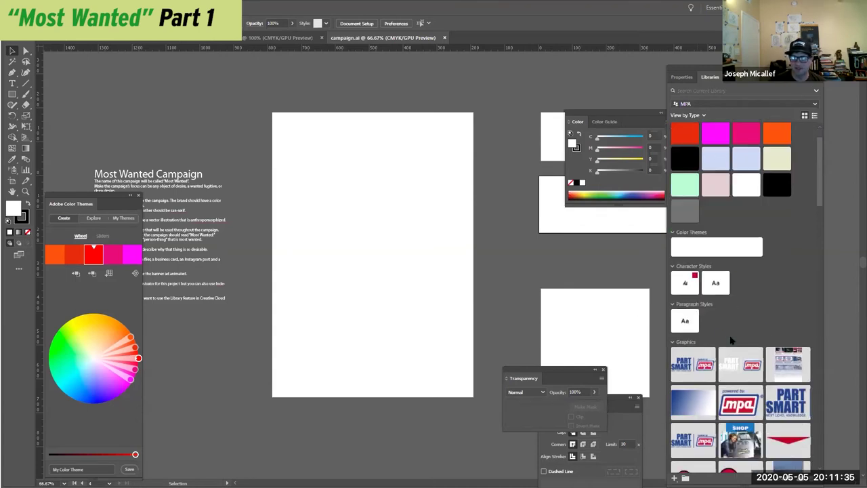
scroll(732, 340, "up", 4)
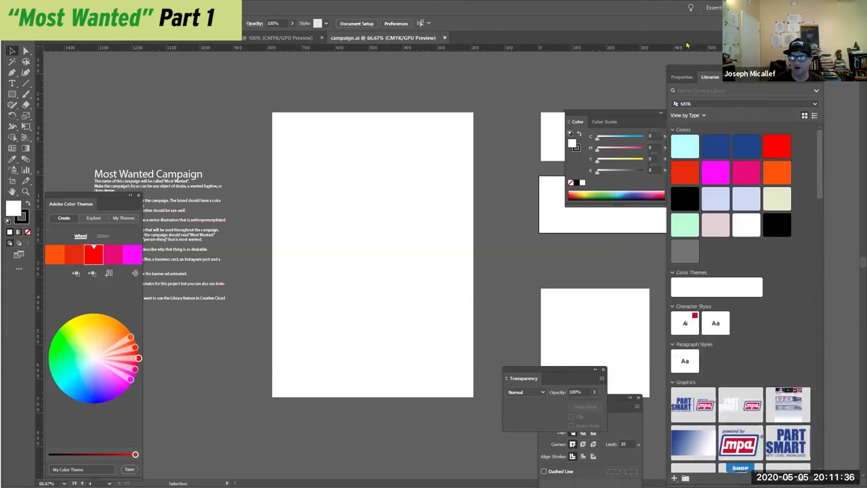
- Switch the Libraries panel to the Pure Energy library
left_click(701, 105)
scroll(723, 221, "down", 3)
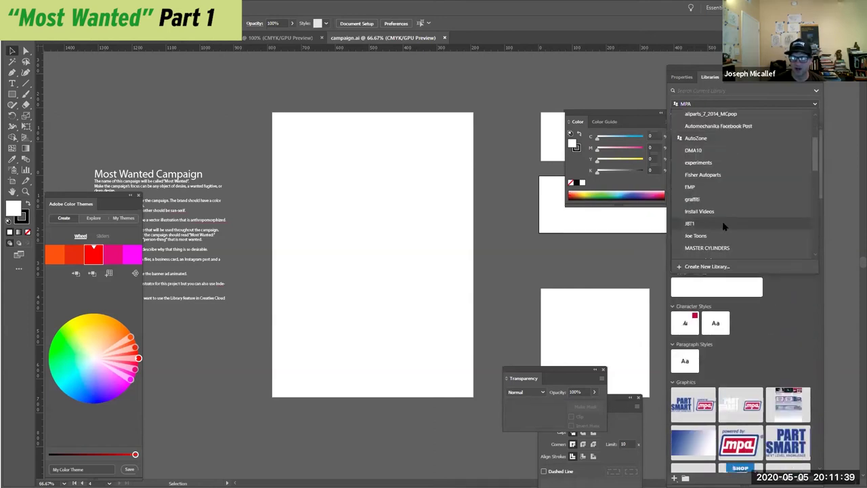
scroll(723, 221, "down", 3)
scroll(723, 221, "down", 3)
left_click(698, 217)
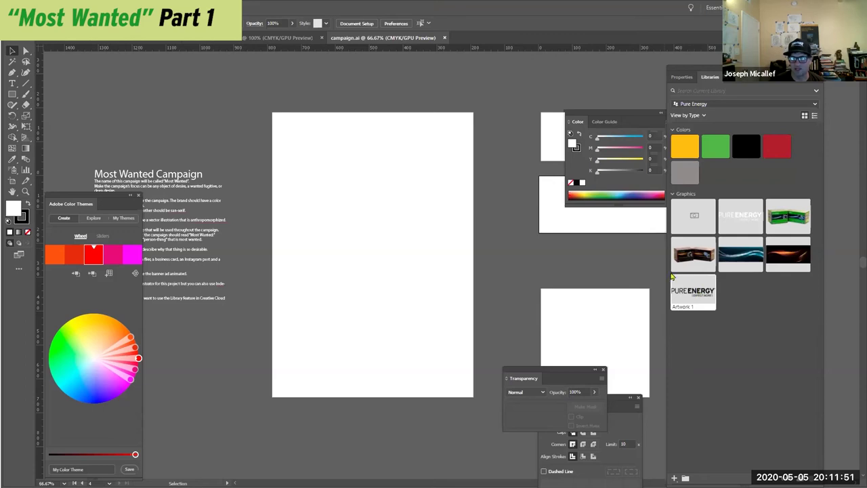
- Place the PURE ENERGY logo at the artboard top and the green product boxes near the bottom
left_click_drag(671, 272, 290, 127)
left_click_drag(786, 217, 438, 368)
left_click_drag(383, 325, 430, 370)
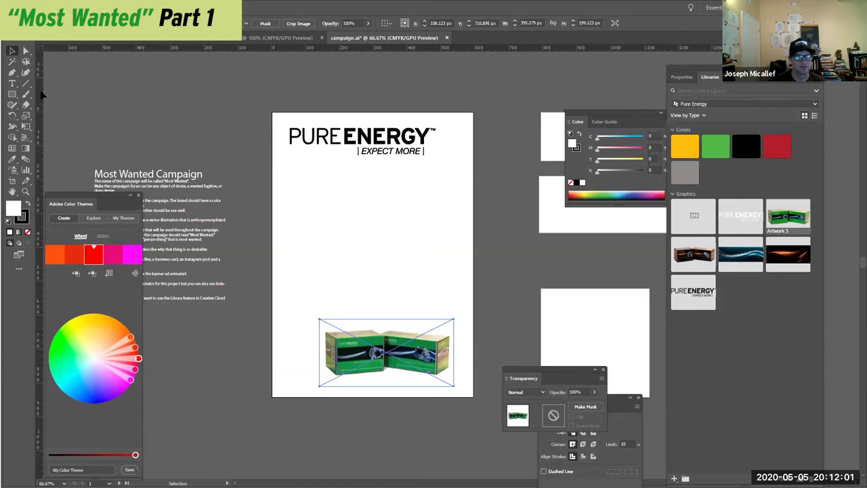
- Draw an artboard-sized rectangle, fill it with the library yellow, and send it to back
left_click(12, 93)
mouse_move(270, 106)
left_mouse_down()
mouse_move(505, 437)
mouse_move(478, 400)
left_mouse_up()
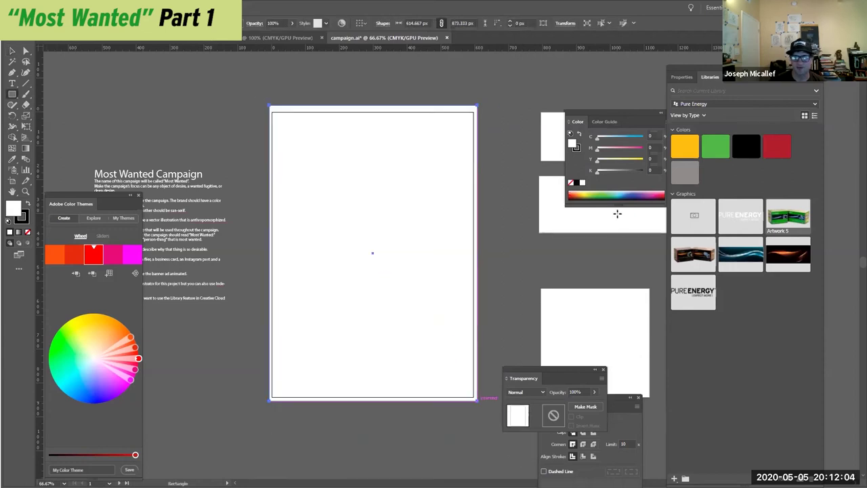
double_click(685, 146)
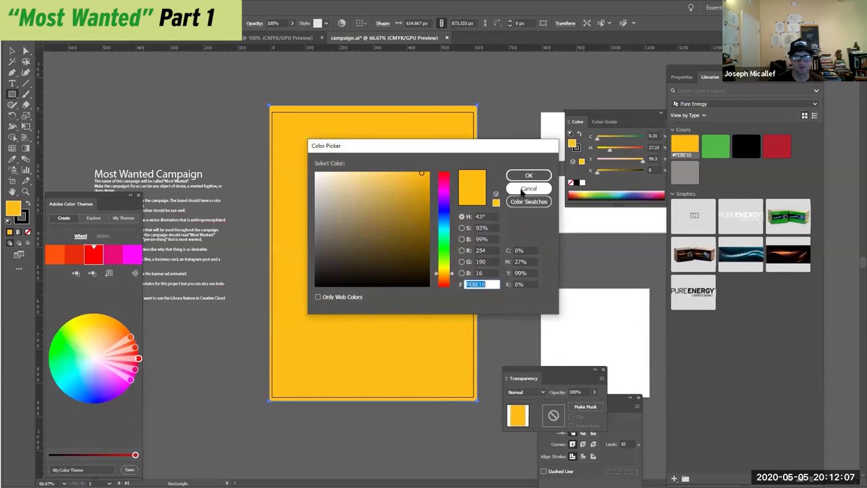
left_click(529, 188)
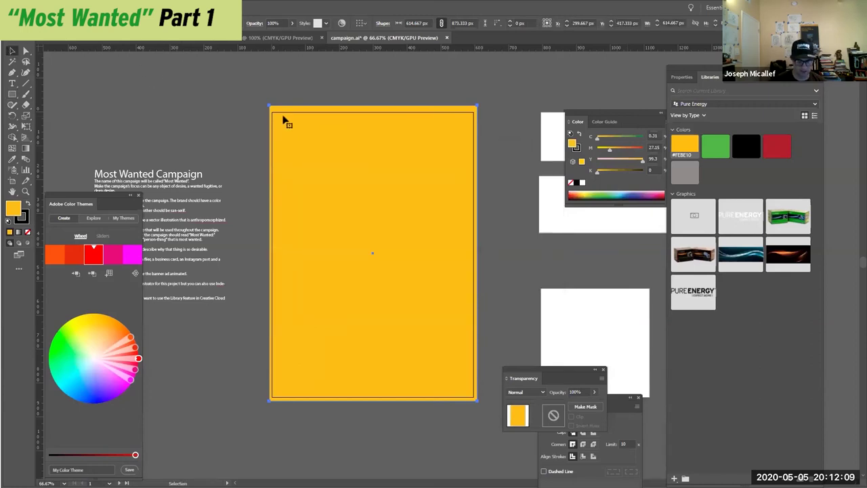
key("ctrl+shift+bracketleft")
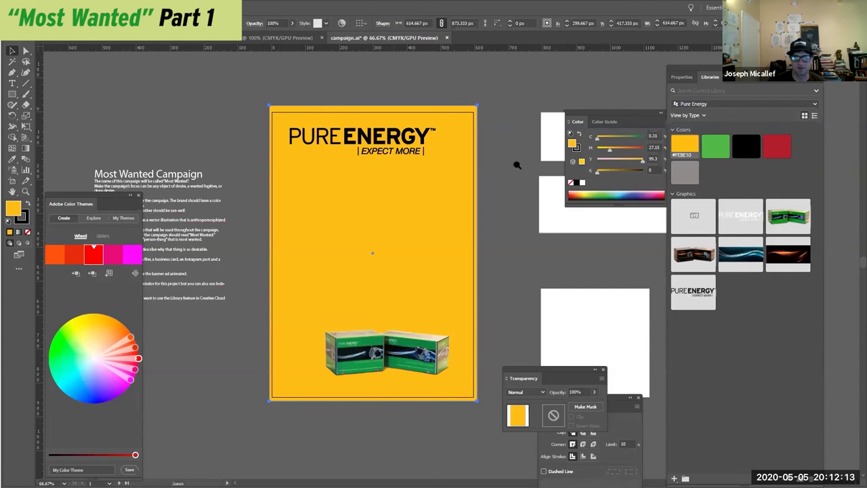
key("ctrl+minus")
scroll(300, 110, "down", 3)
scroll(300, 110, "right", 4)
- Copy the PURE ENERGY logo onto the small top artboard and shrink it to fit
left_click(209, 145)
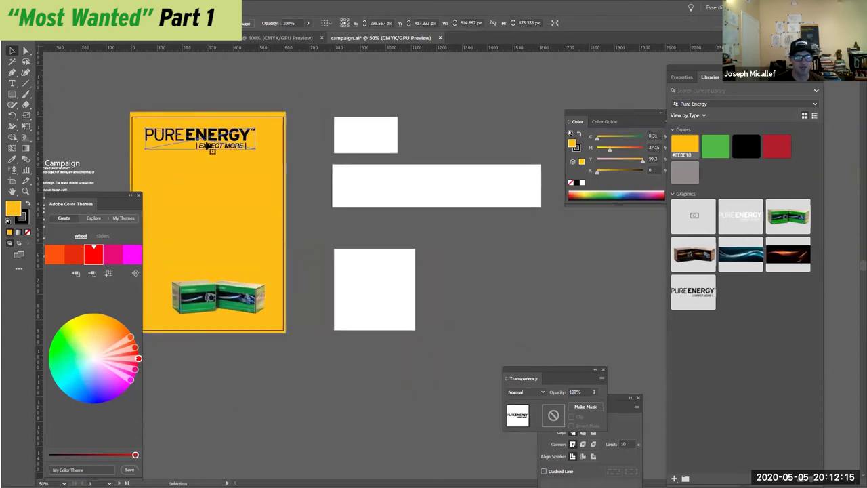
left_click_drag(209, 145, 442, 136)
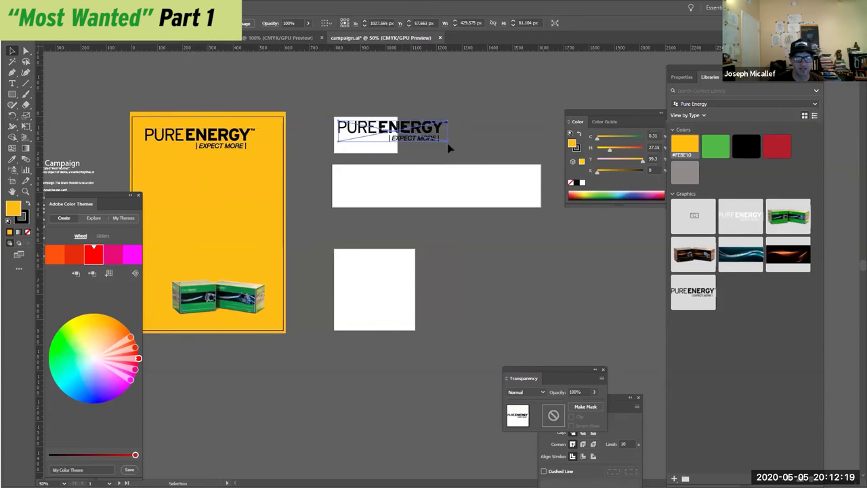
left_click(445, 126)
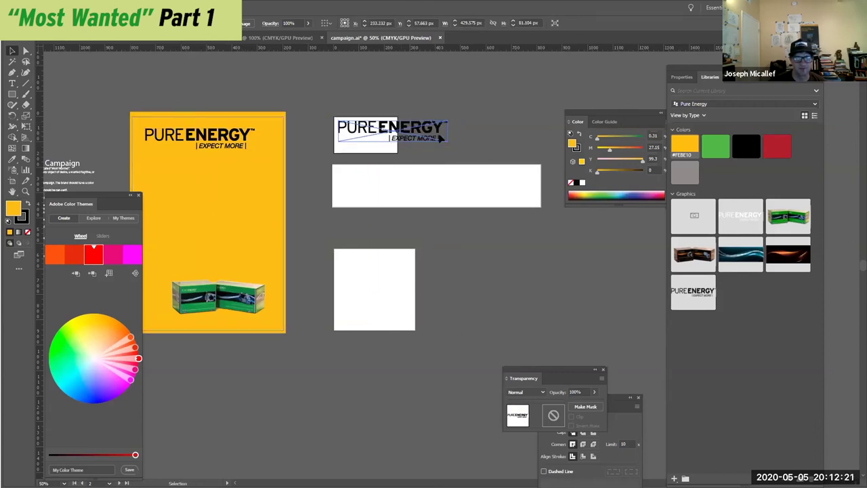
key("e")
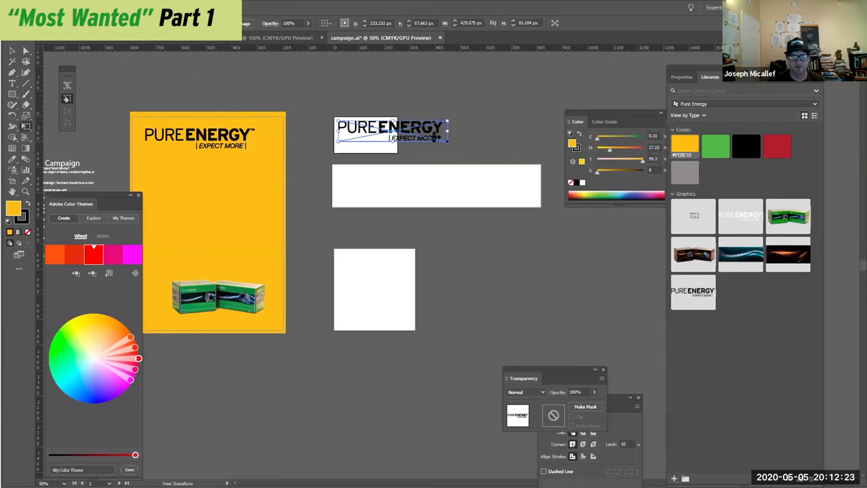
left_click_drag(448, 122, 382, 124)
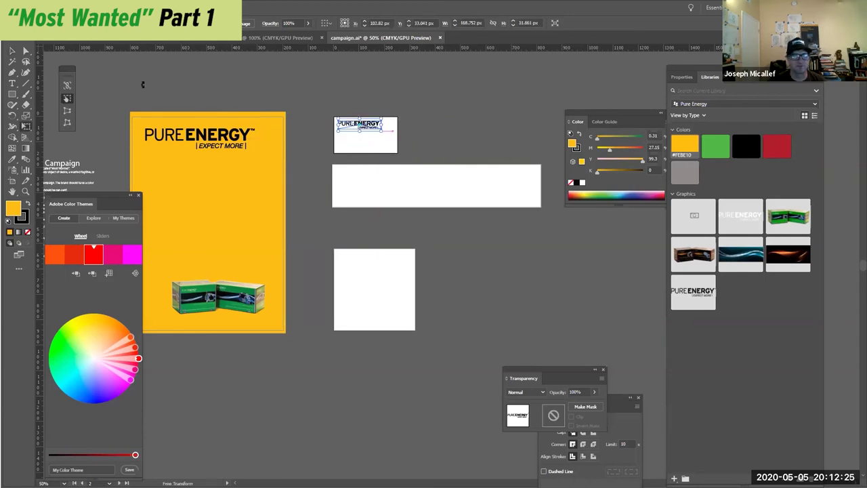
- Draw a yellow rectangle over the small card, behind the logo
left_click(13, 94)
left_click_drag(324, 114, 407, 159)
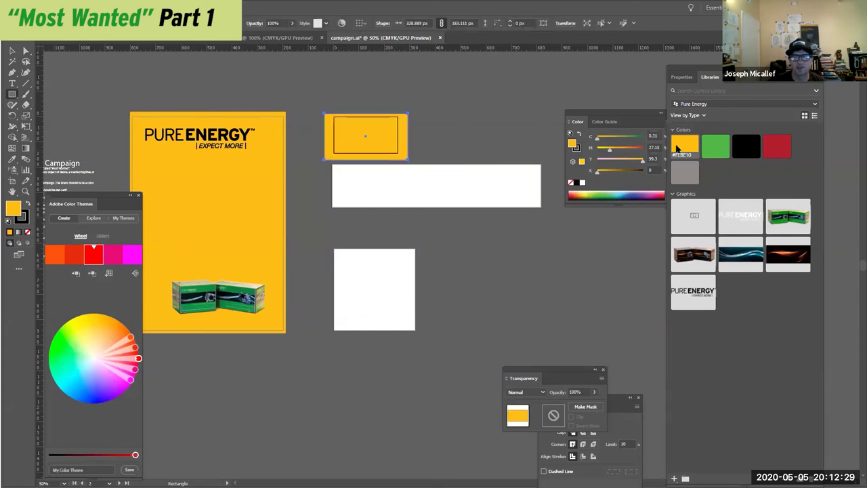
key("ctrl+shift+bracketleft")
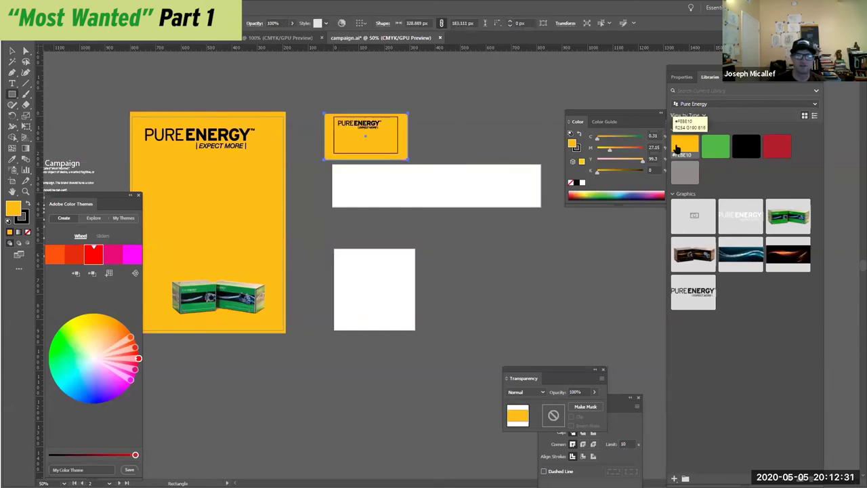
- Add a scaled-down green product box image to the card and drag the wave artwork toward the poster
left_click_drag(779, 223, 372, 153)
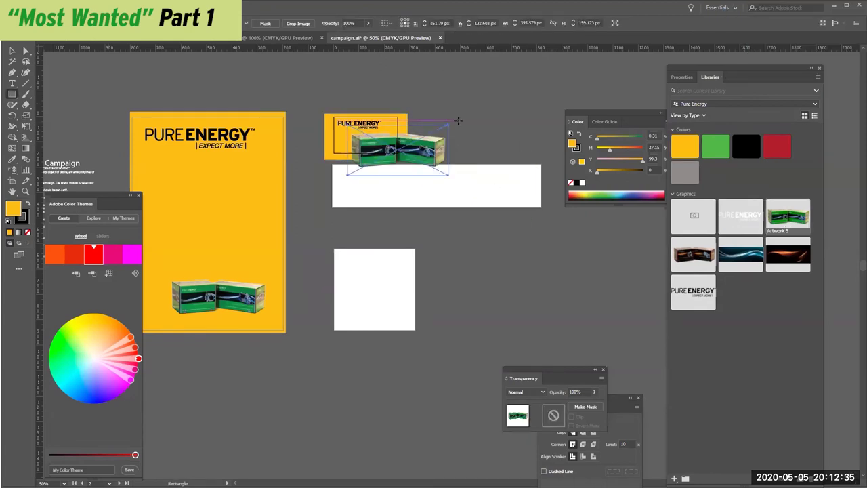
key("e")
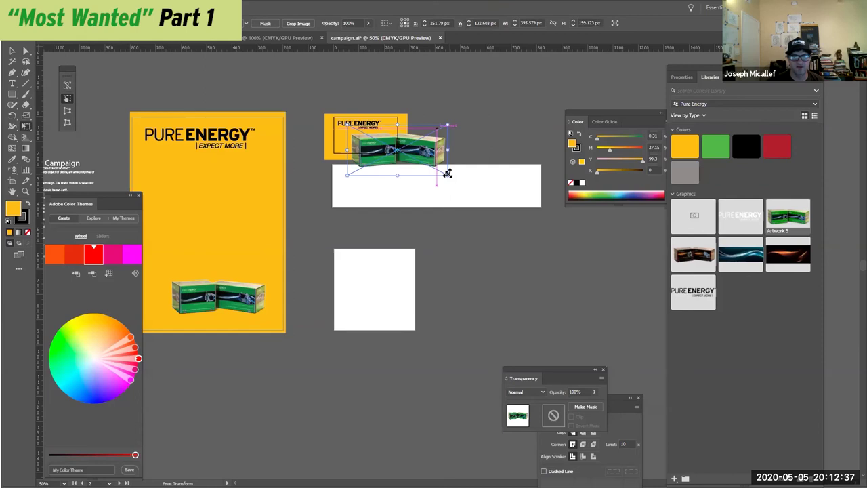
left_click_drag(447, 172, 387, 146)
left_click_drag(741, 254, 187, 186)
- Place the wave image at the poster's bottom, behind the product box image
left_click(135, 156)
left_click_drag(251, 197, 256, 313)
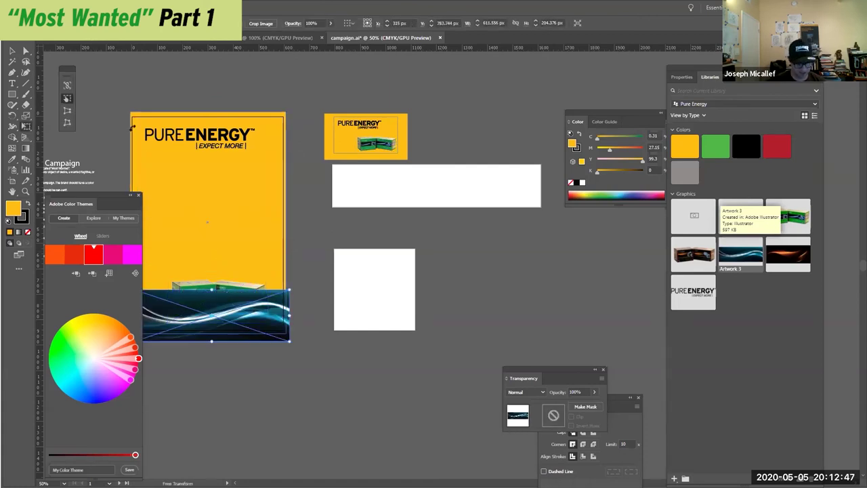
left_click(165, 190)
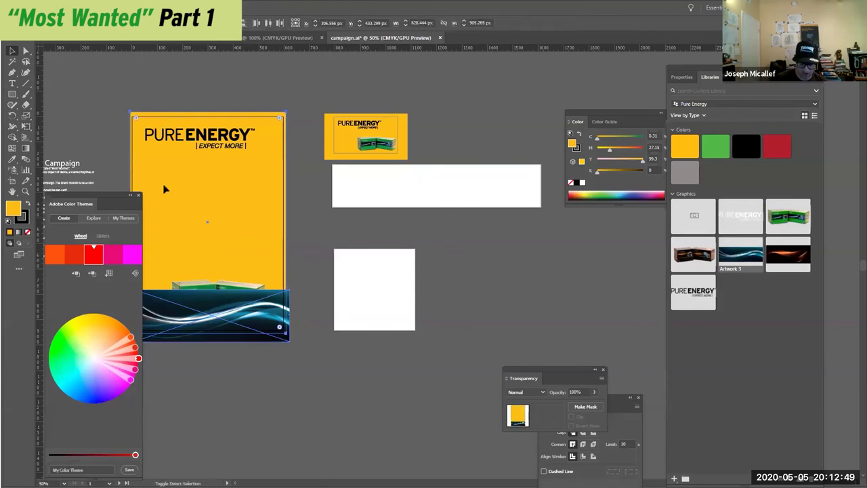
key("ctrl+bracketleft")
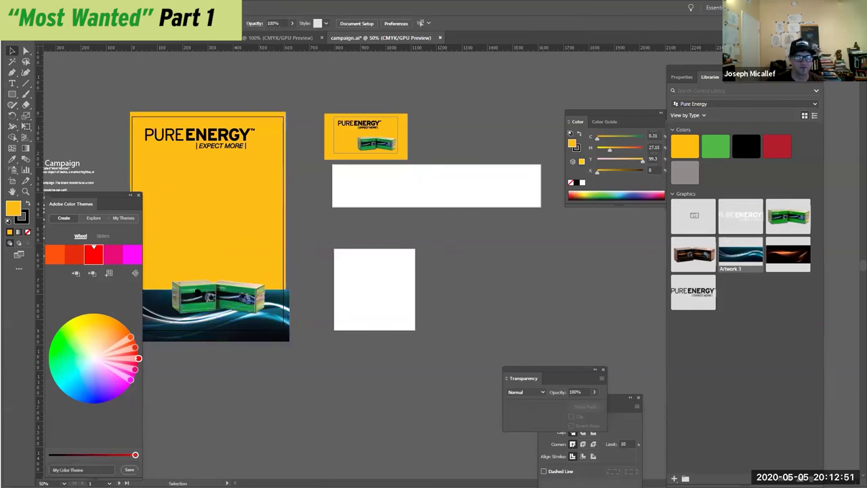
left_click_drag(303, 412, 385, 405)
left_click(254, 332)
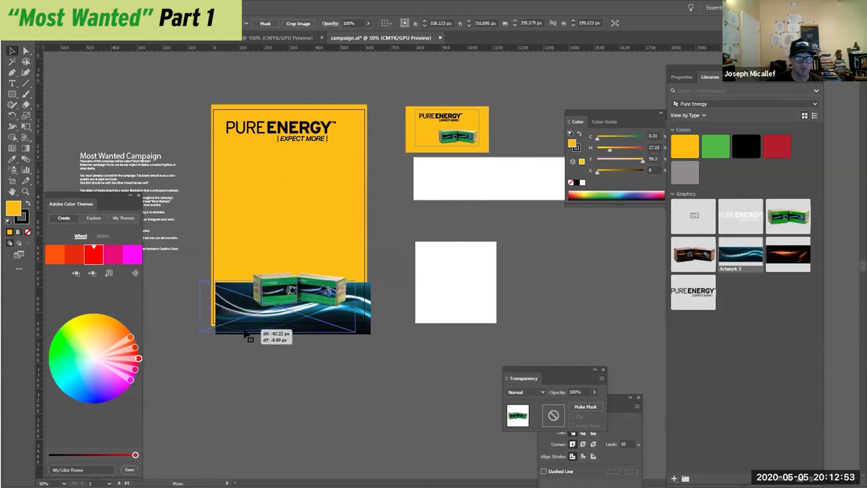
left_click_drag(275, 345, 289, 315)
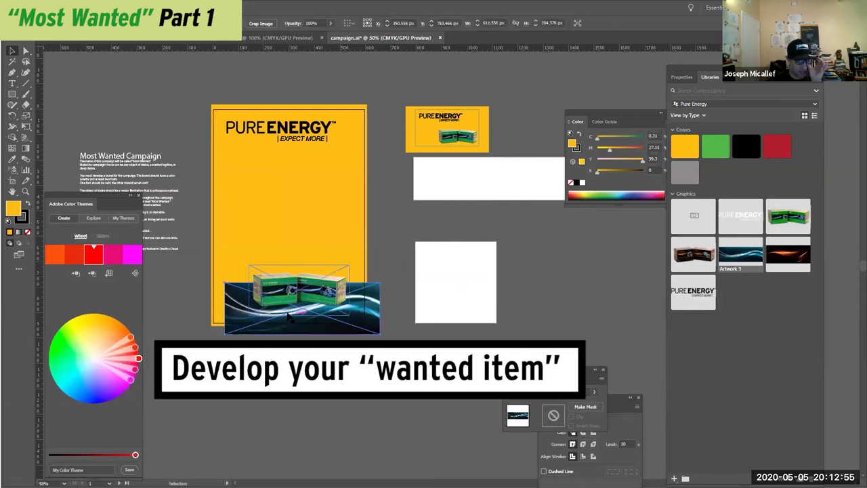
- Clear the poster's artwork, leaving a blank white artboard
left_click(245, 191)
left_click(573, 217)
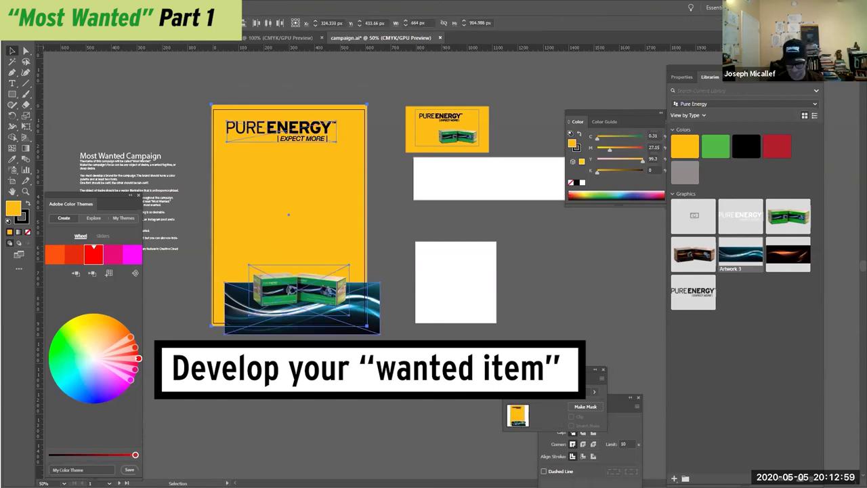
left_click(459, 136)
- Clear the small card to blank white, then copy the Most Wanted burger sketch image from the Discord chat
left_click(459, 125)
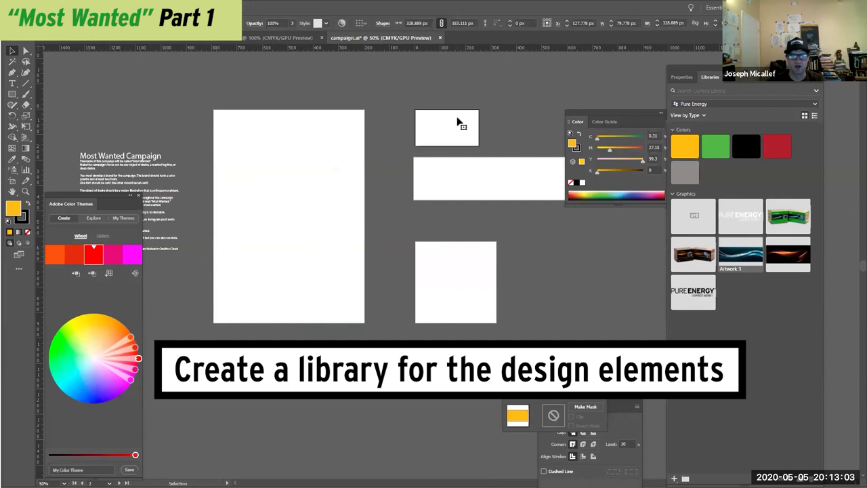
left_click(461, 157)
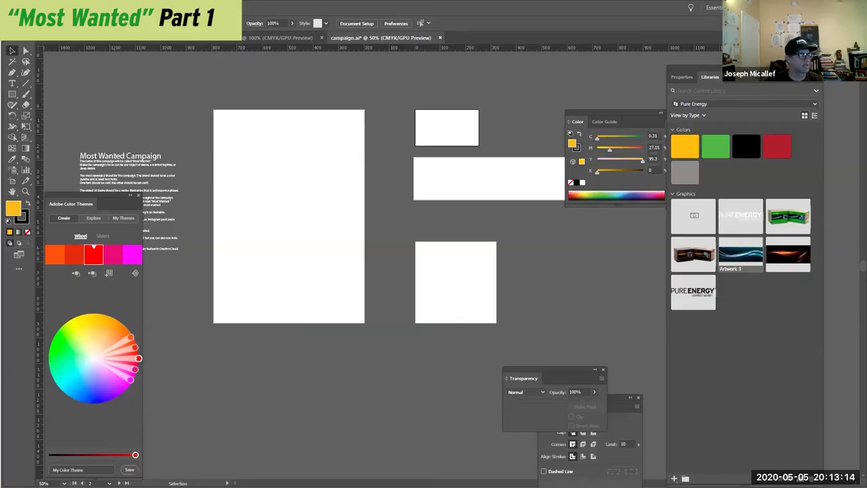
key("alt+Tab")
left_click(315, 341)
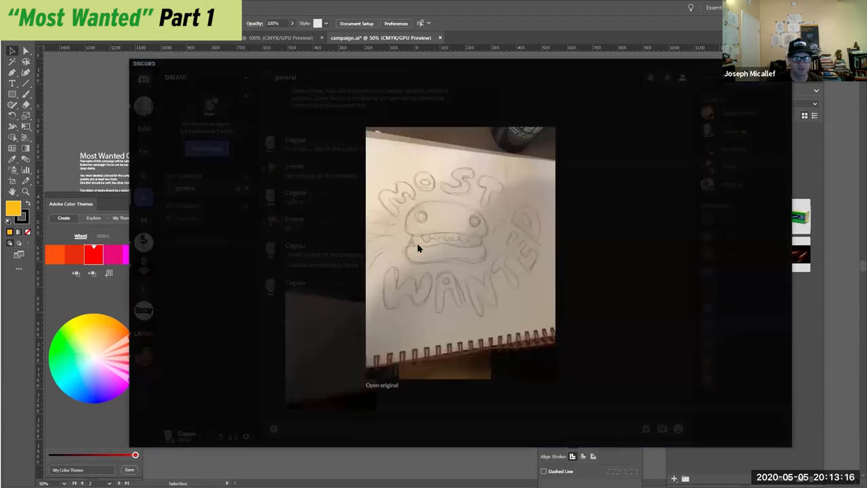
right_click(435, 235)
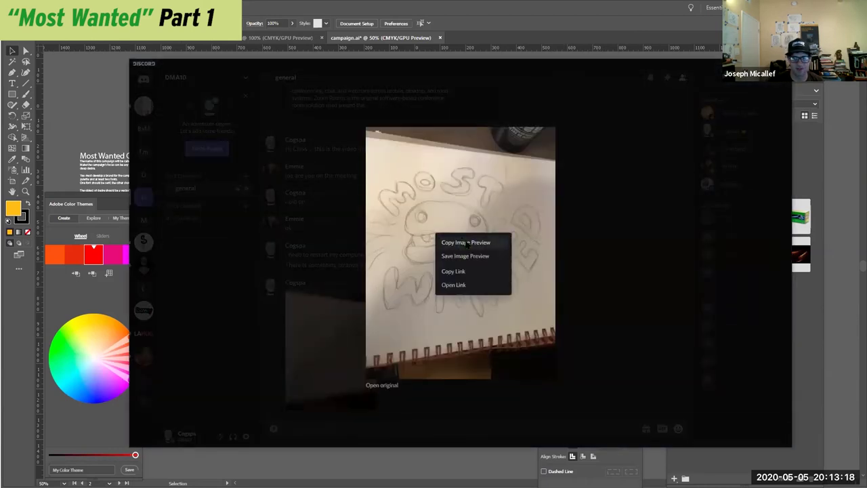
left_click(465, 242)
- Paste the Most Wanted burger sketch photo into Illustrator and move it onto the tall poster artboard
key("alt+Tab")
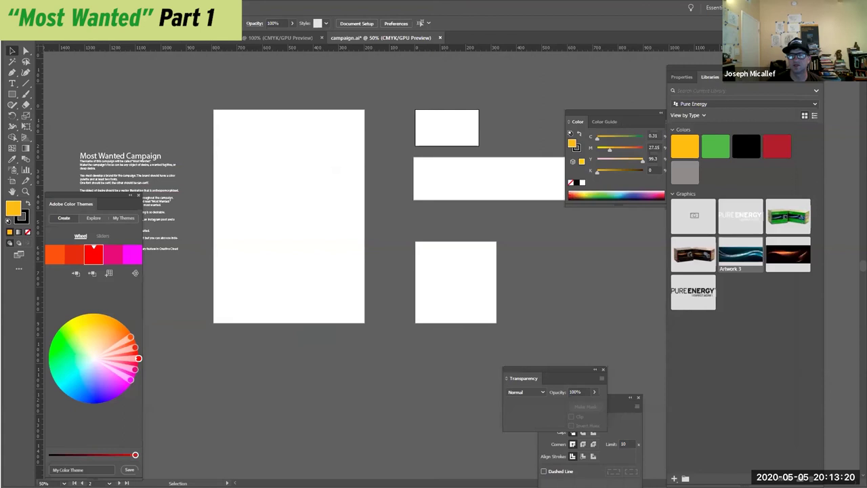
key("ctrl+v")
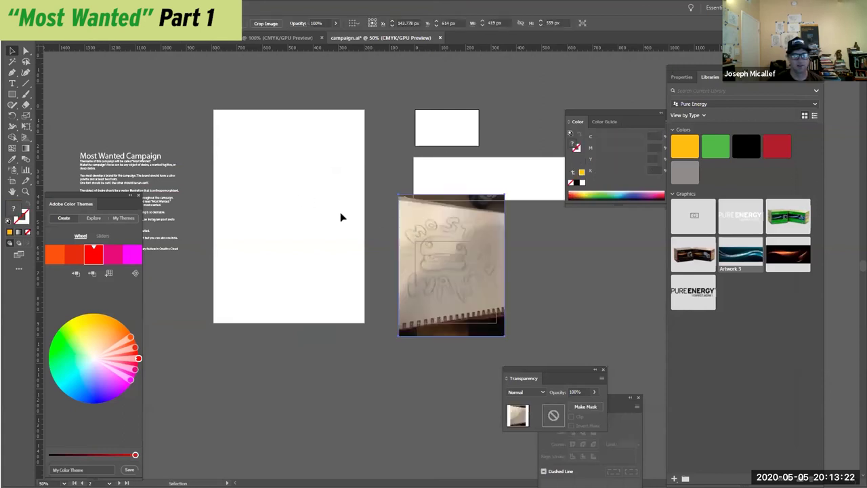
left_click_drag(406, 228, 290, 212)
scroll(411, 246, "up", 2)
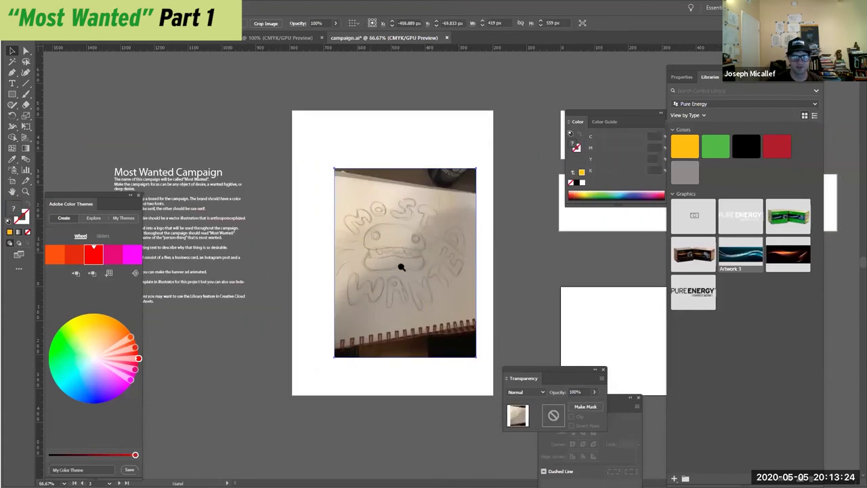